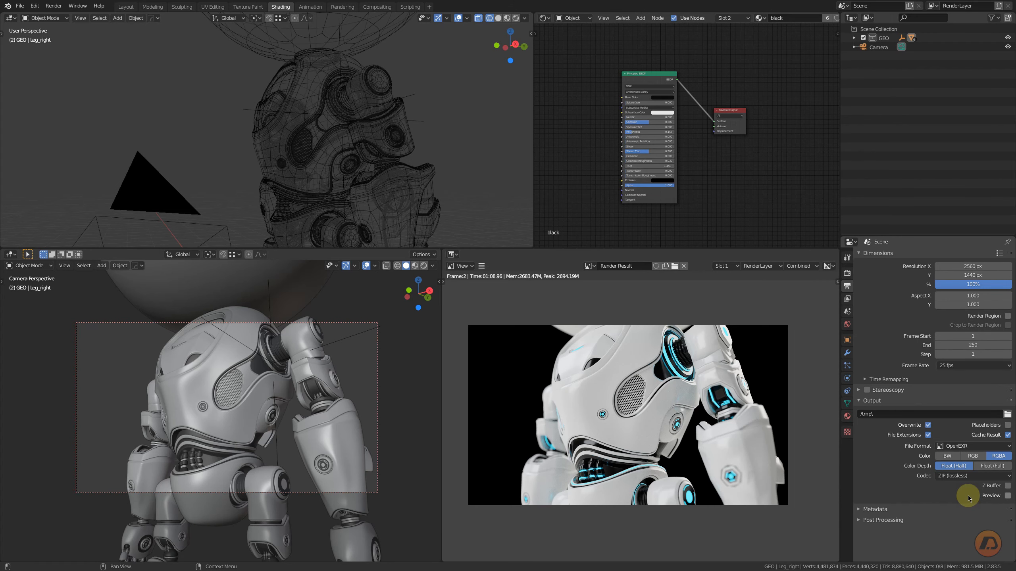
- Set the render output file format to PNG
left_click(960, 446)
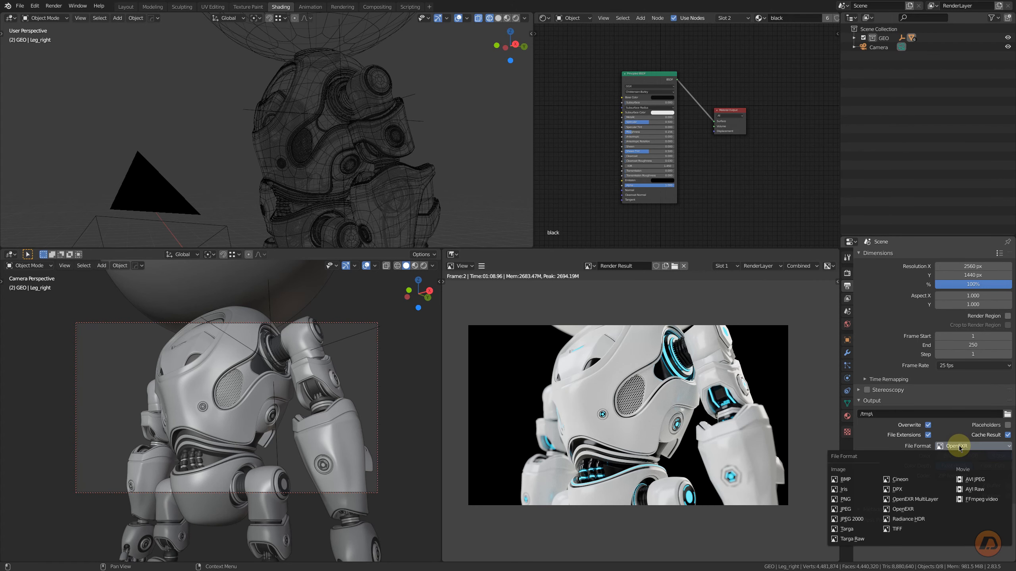
left_click(848, 500)
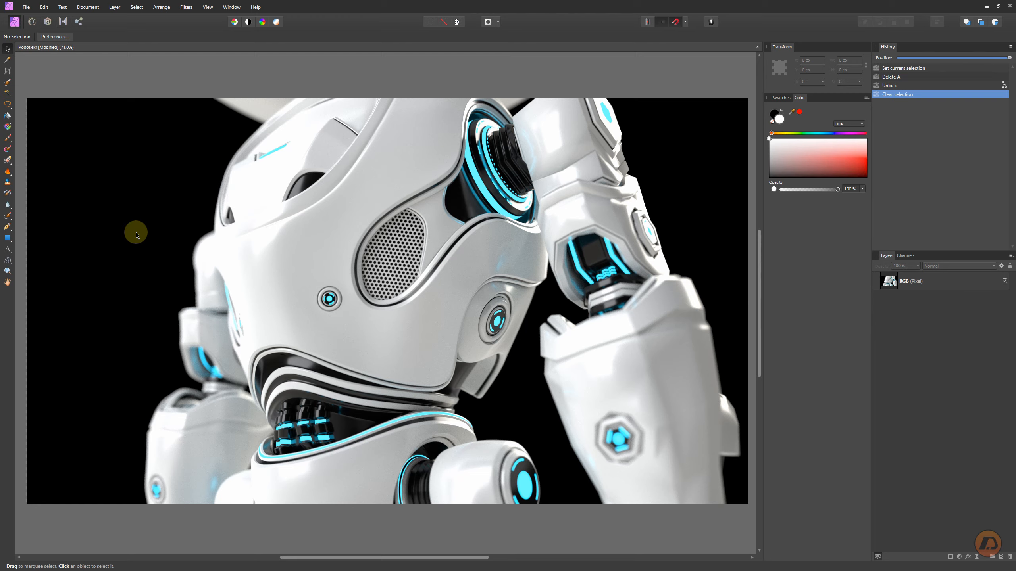
- Open the Color preferences to check the OpenColorIO configuration file path, then close the dialog
left_click(44, 7)
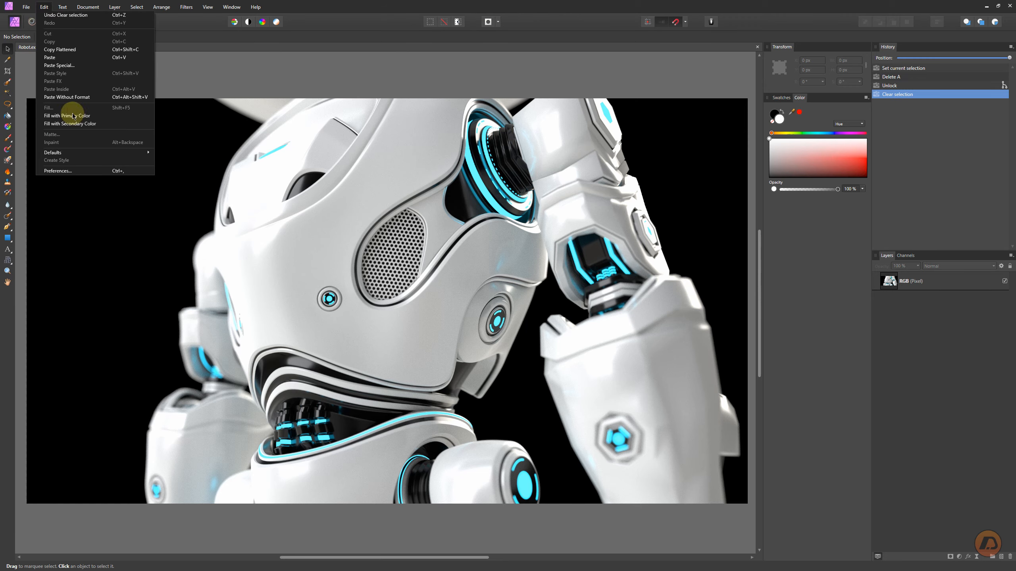
left_click(72, 171)
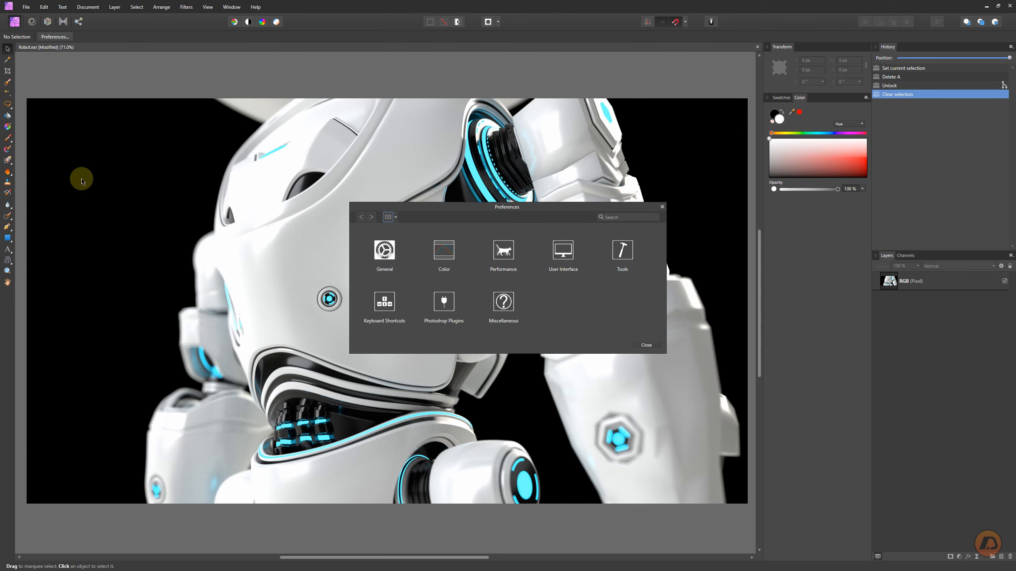
left_click(444, 251)
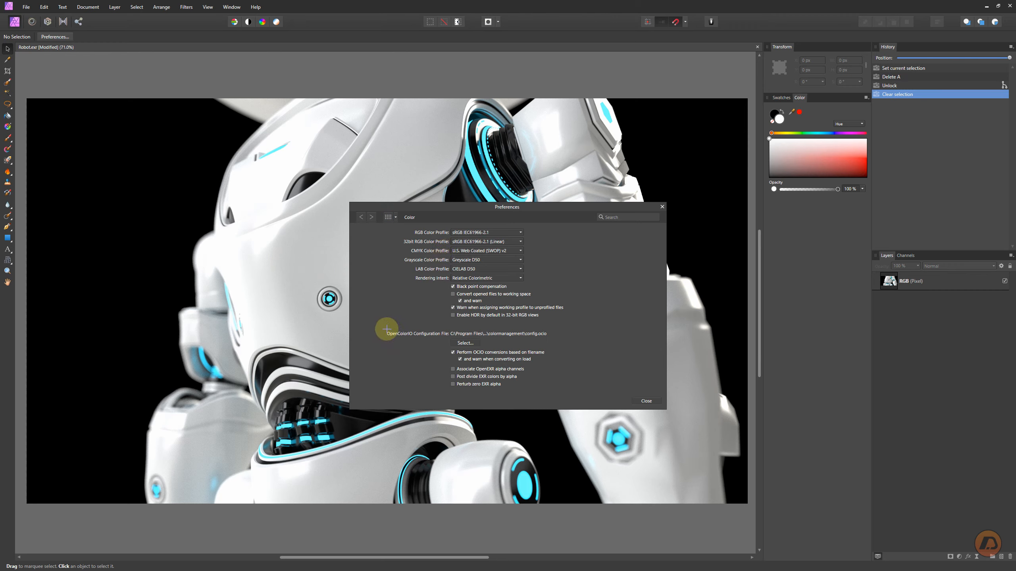
left_click_drag(384, 329, 550, 337)
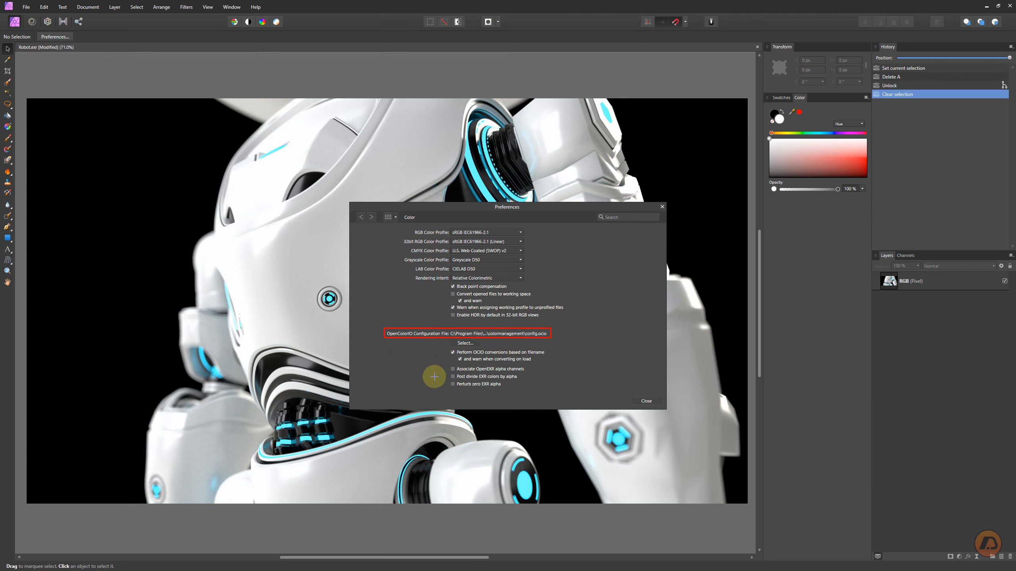
left_click_drag(407, 381, 454, 343)
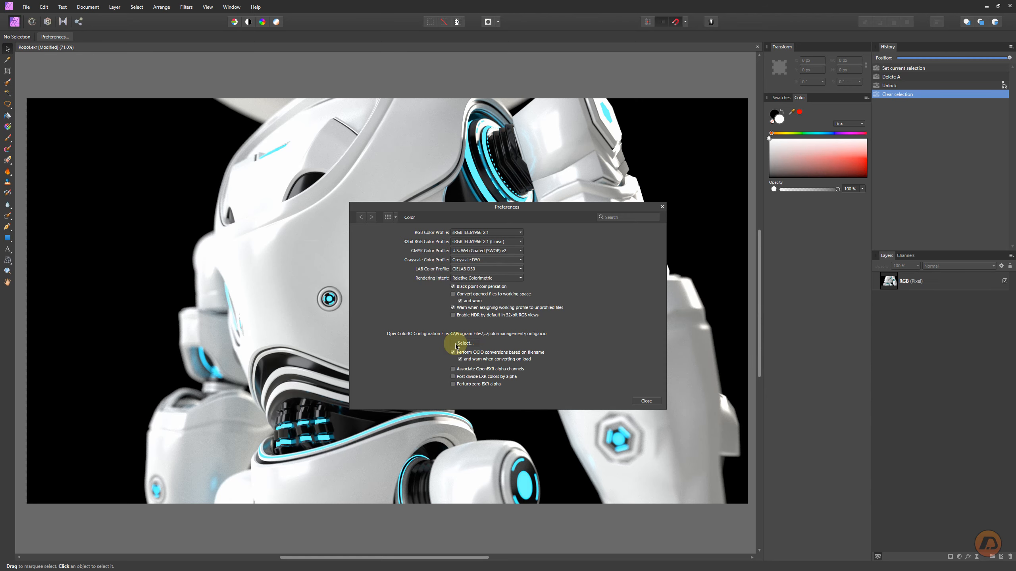
left_click(644, 399)
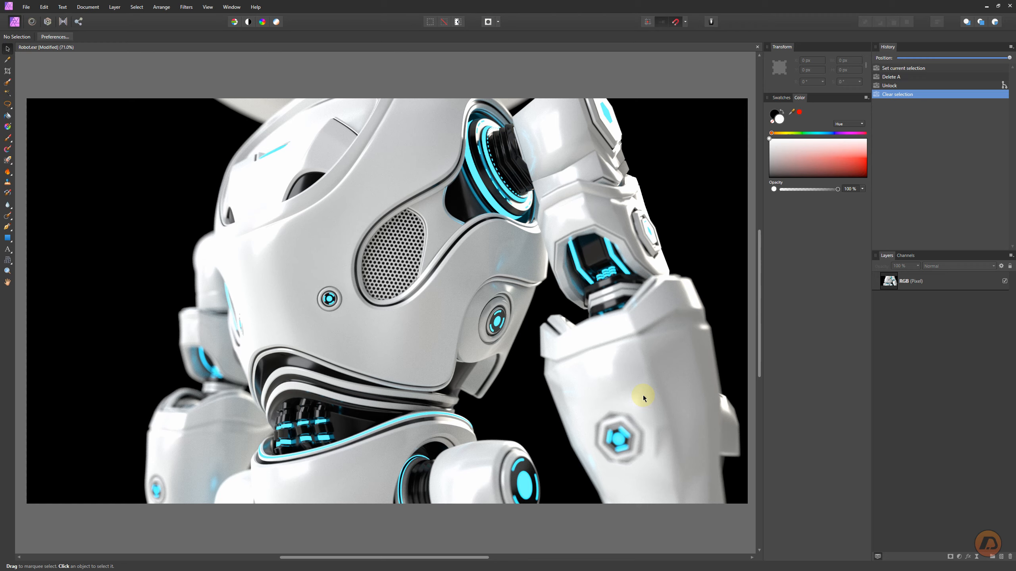
- Show the 32-bit Preview studio panel
left_click(208, 8)
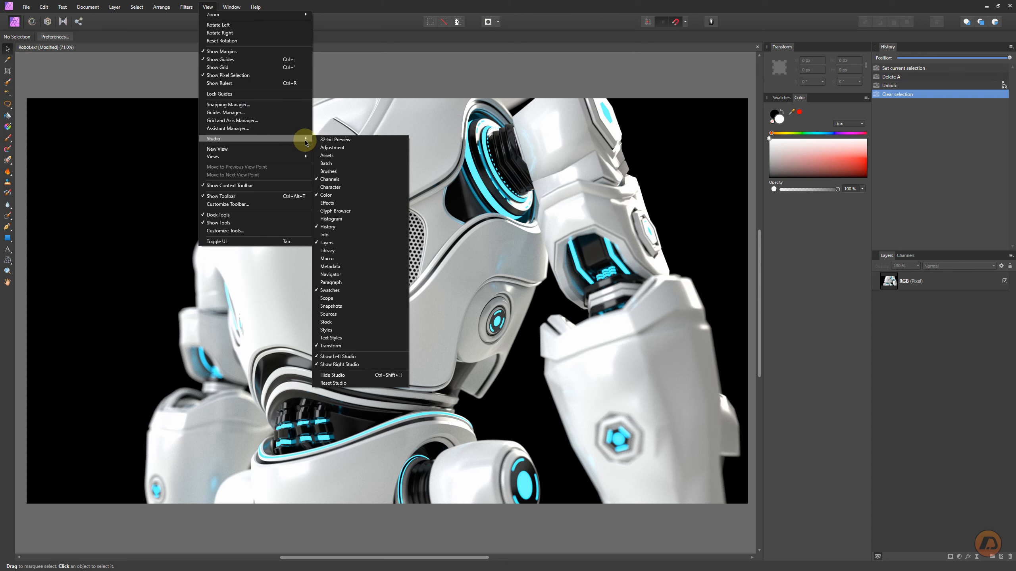
left_click(332, 140)
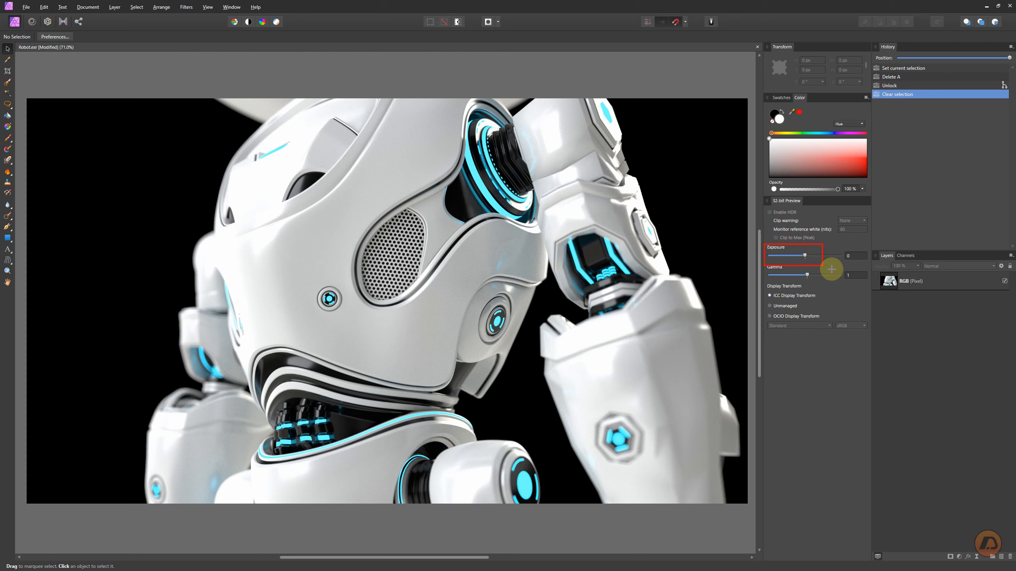
left_click_drag(863, 282, 869, 282)
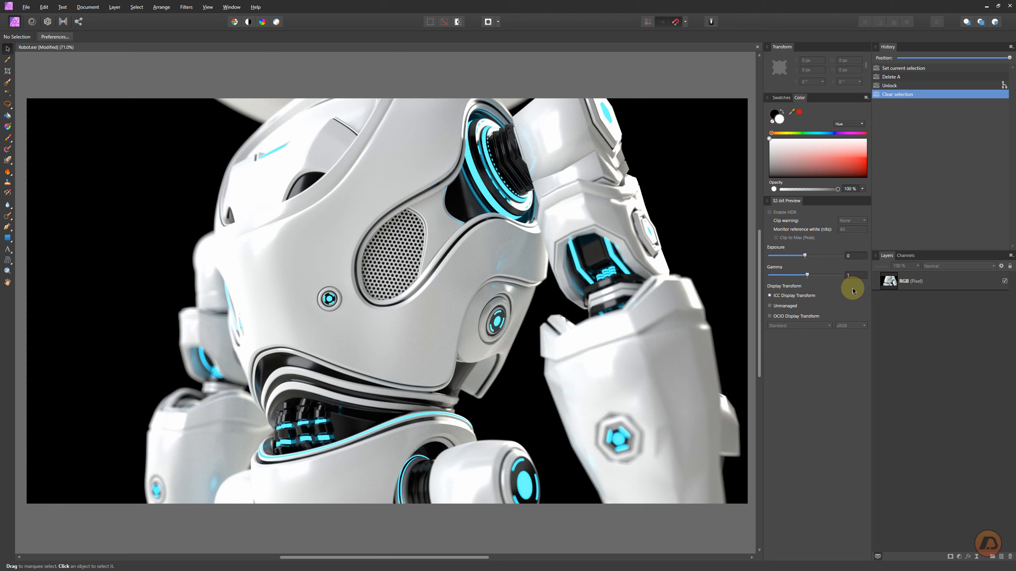
- Compare the OCIO, Unmanaged and ICC display transforms, ending on ICC Display Transform
left_click(786, 317)
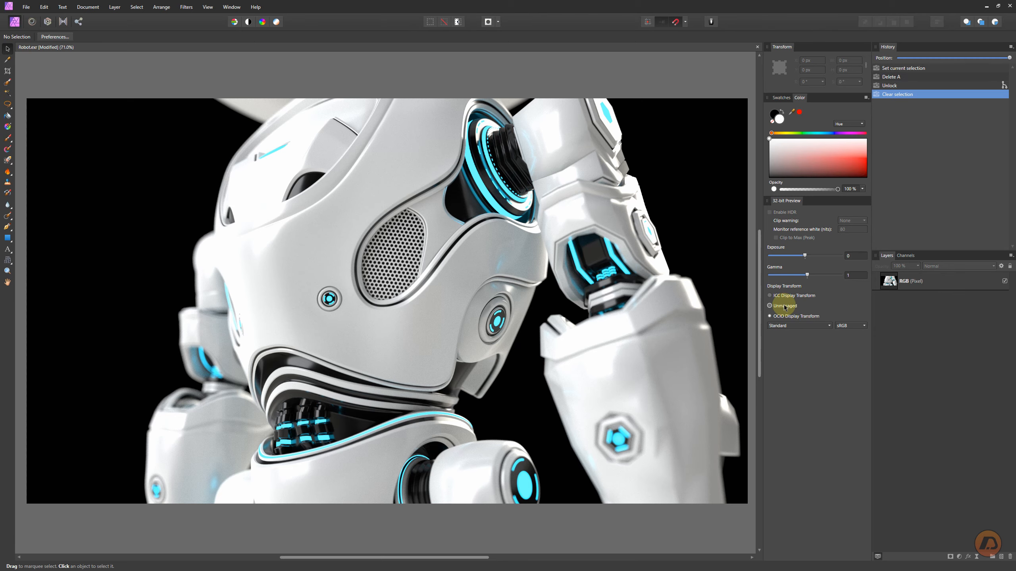
left_click(784, 307)
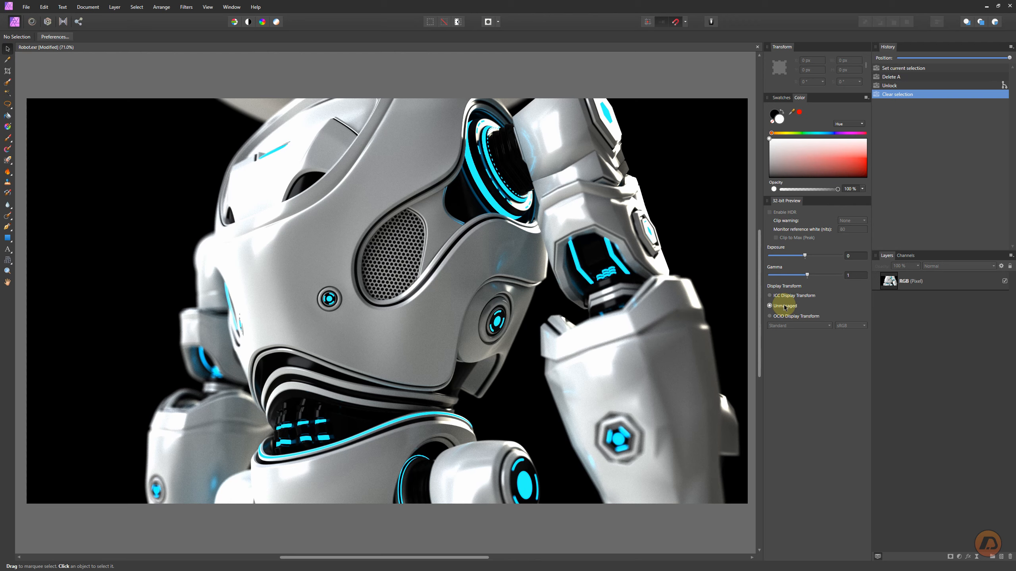
left_click(785, 296)
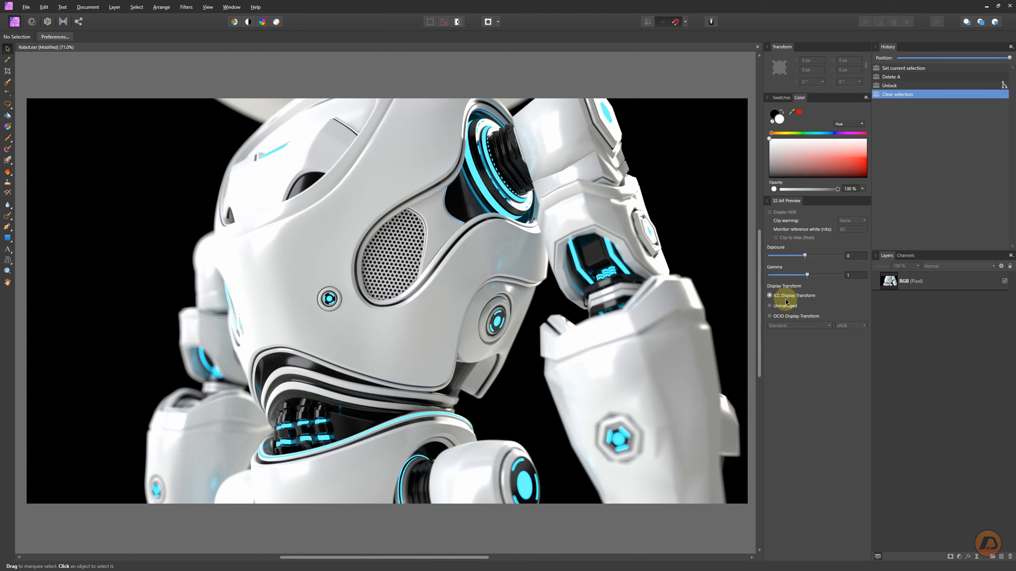
left_click_drag(765, 285, 829, 302)
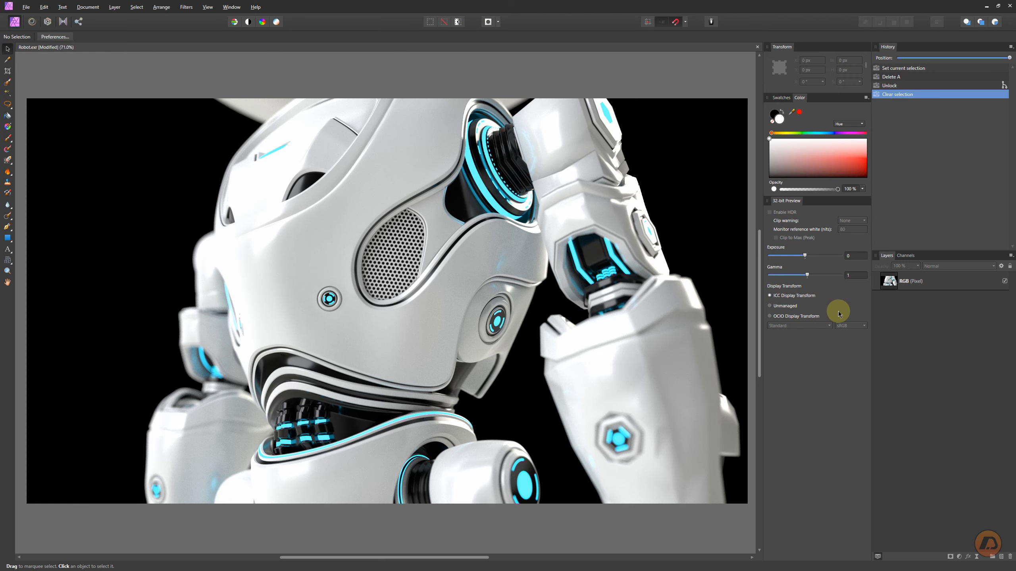
- Add an Exposure adjustment layer
left_click(960, 556)
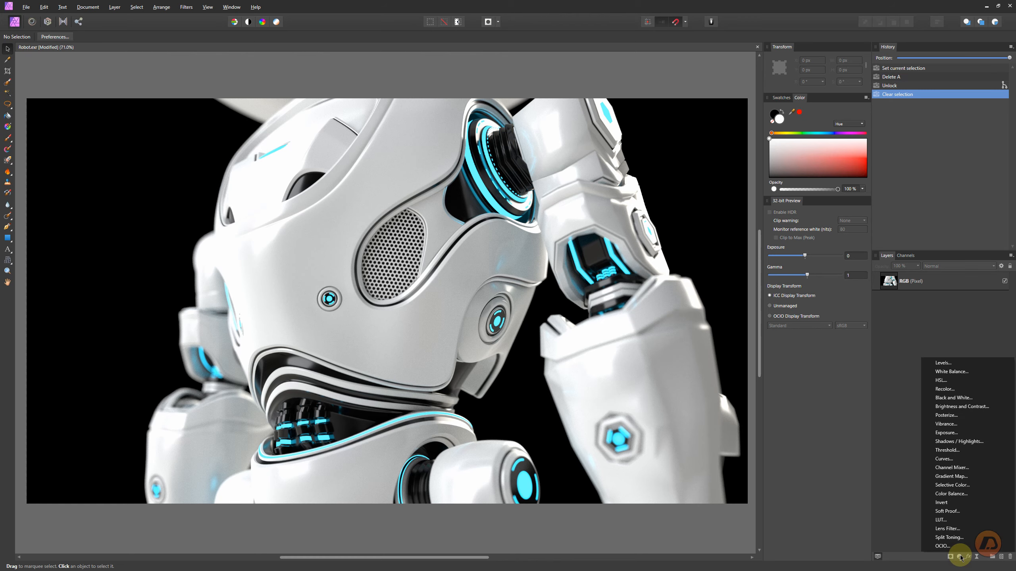
left_click(943, 434)
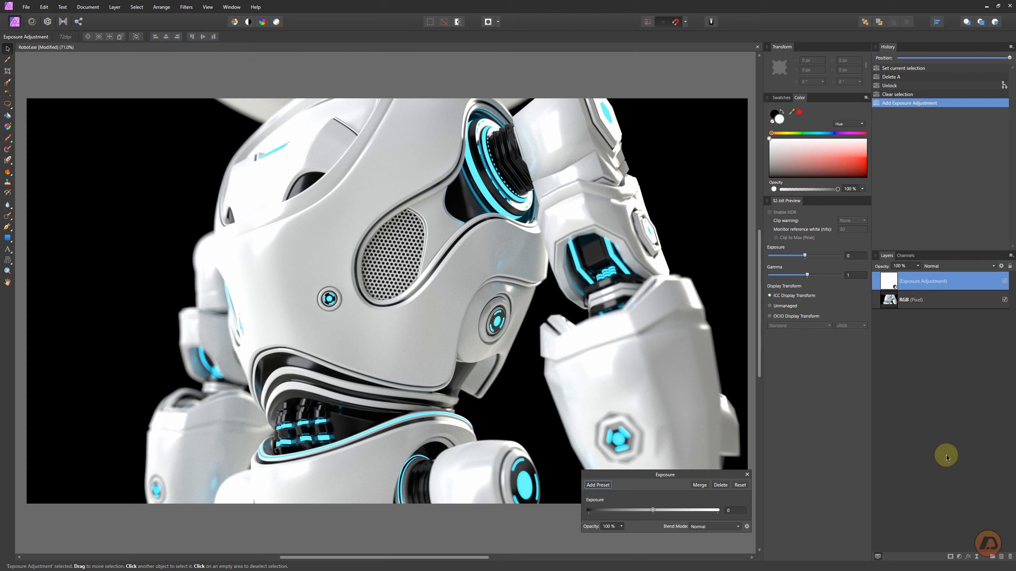
- Add an OCIO adjustment layer and rename it Filmic LOG
left_click(960, 556)
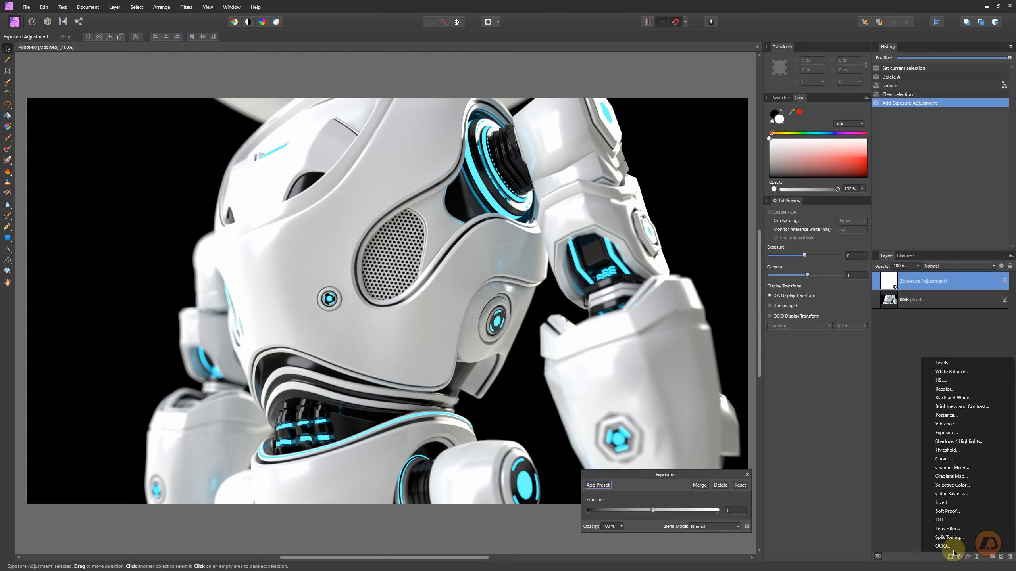
left_click(946, 549)
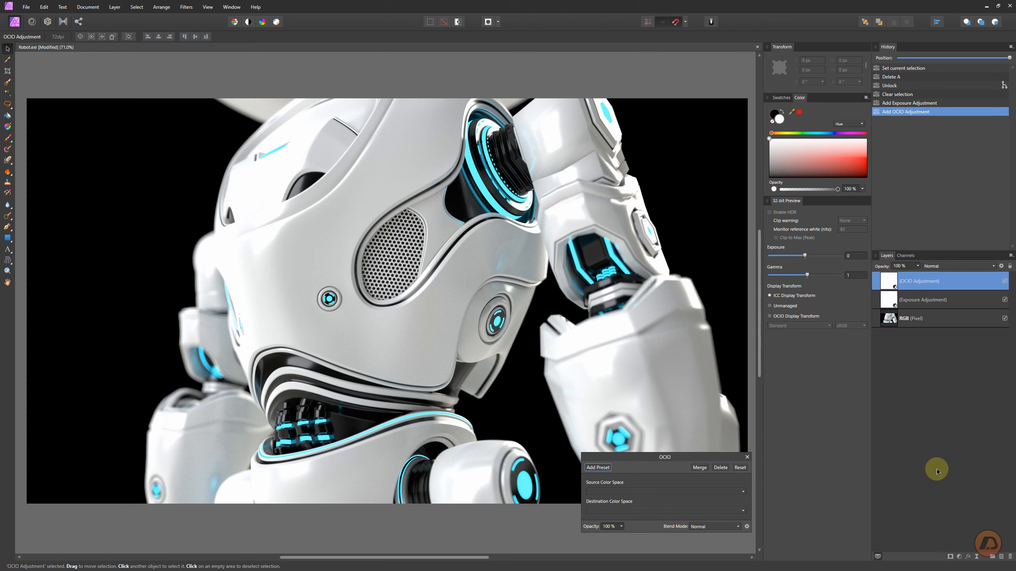
double_click(914, 280)
type("F")
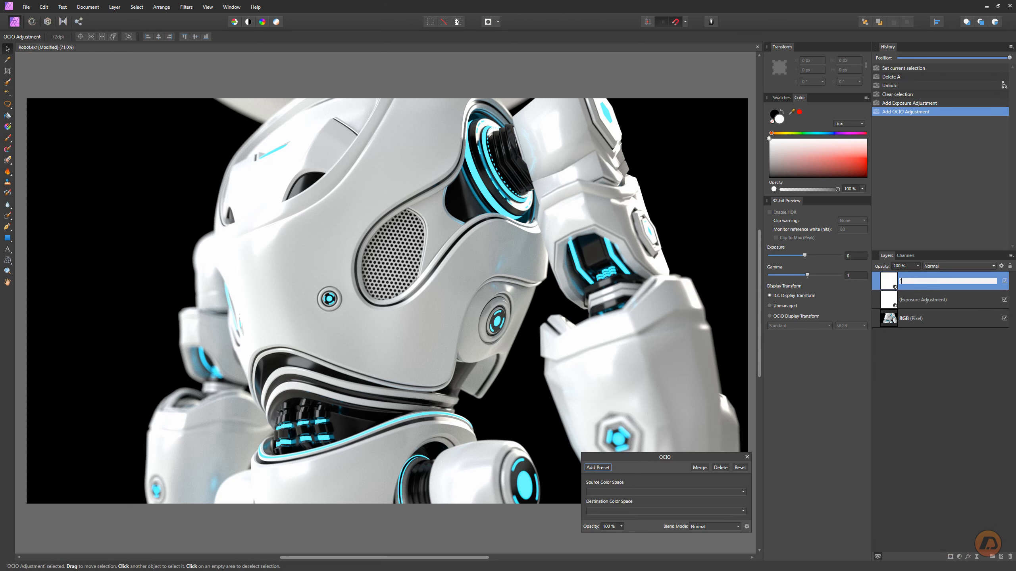
type("ilmic LOG")
key("Return")
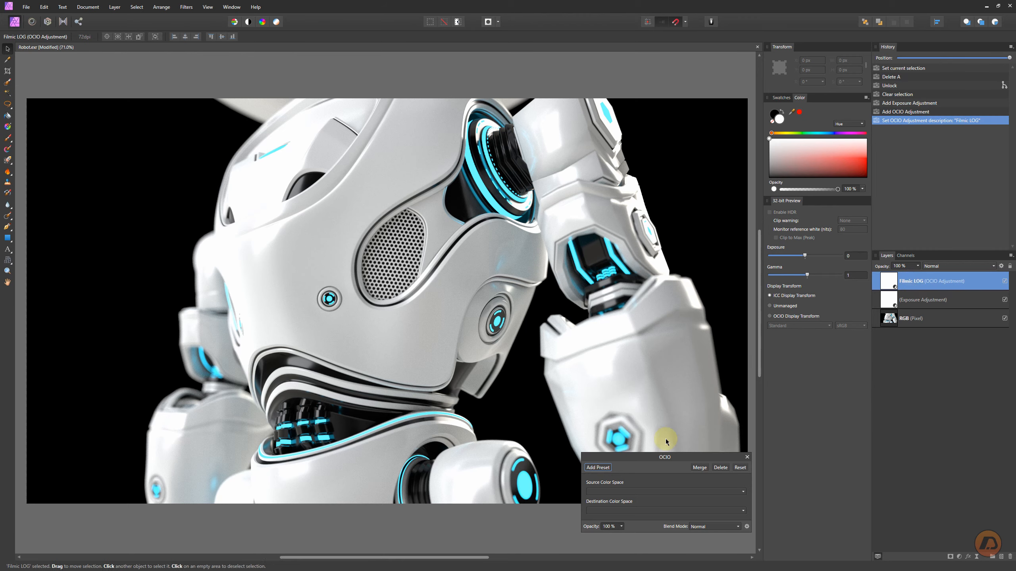
- Set the OCIO adjustment's source color space to Linear and destination color space to Filmic Log
left_click(607, 491)
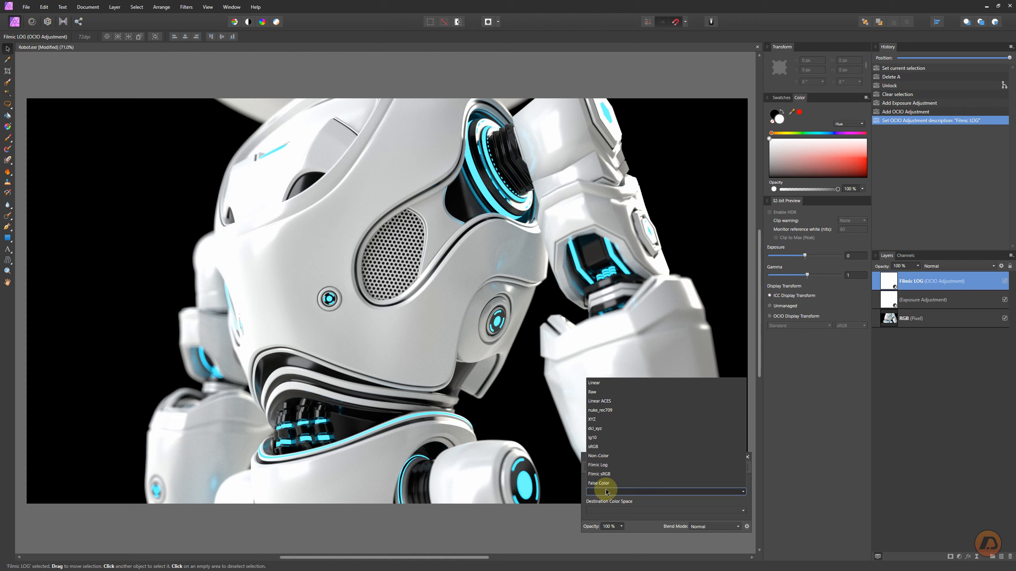
left_click(598, 383)
left_click(606, 513)
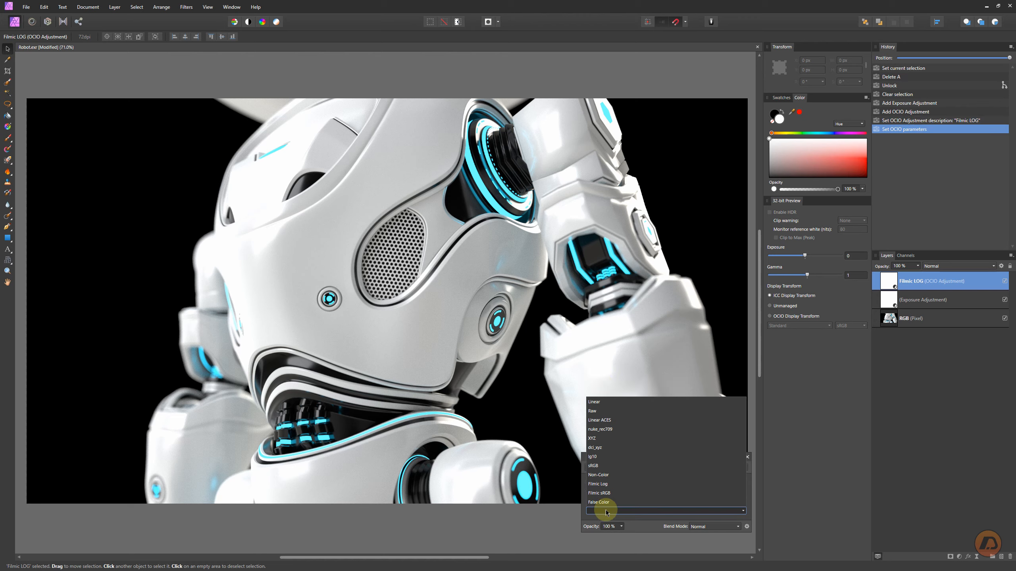
left_click(605, 485)
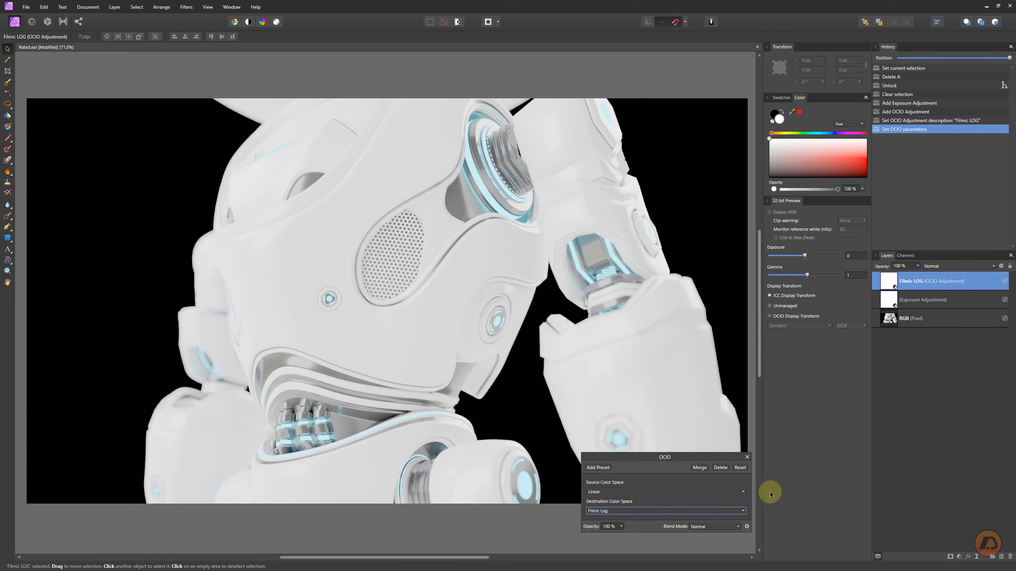
- Add a LUT adjustment layer and rename it Filmic Contrast
left_click(960, 558)
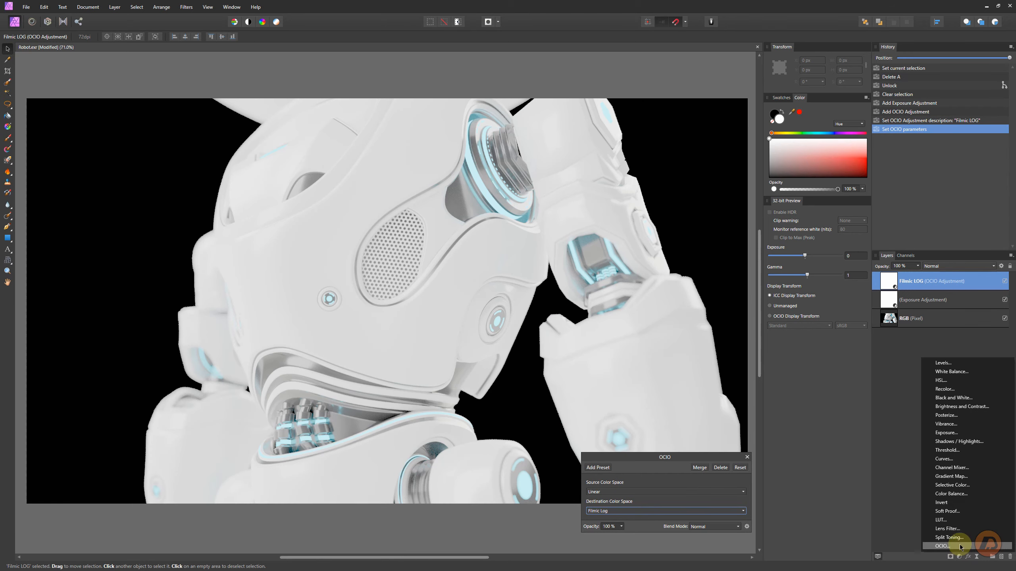
left_click(945, 510)
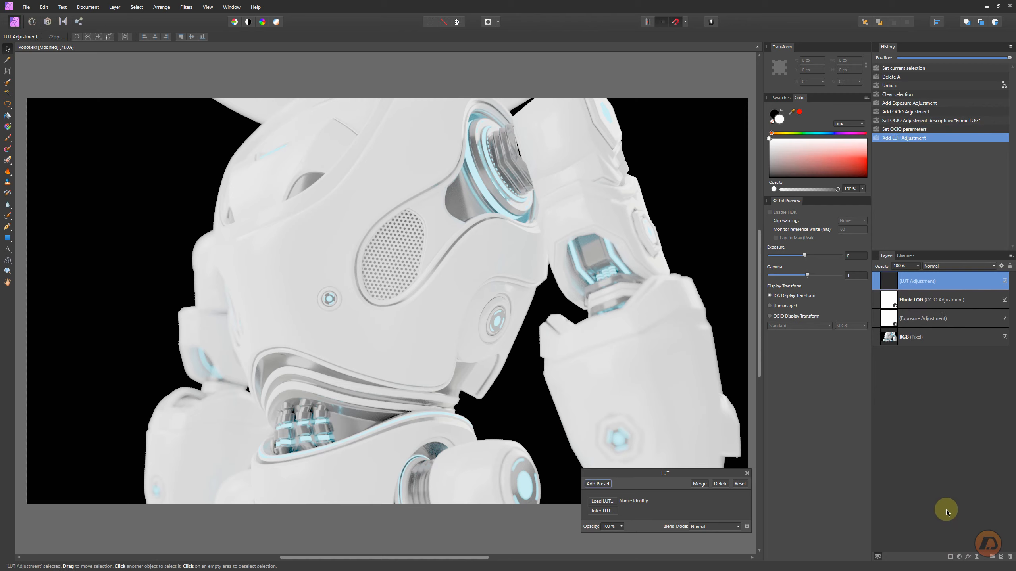
double_click(910, 282)
type("Filmic Contrast")
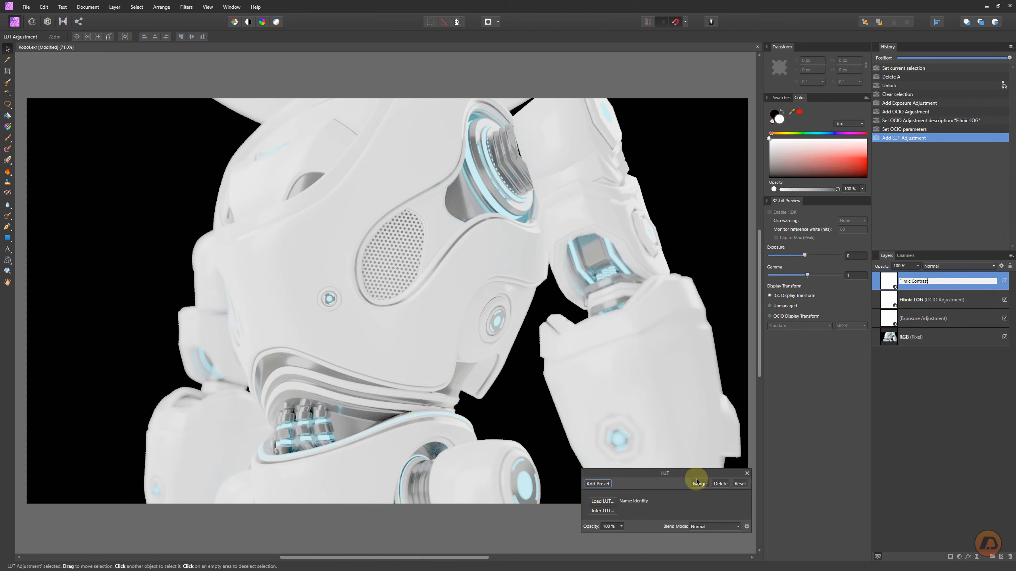
- Load the filmic_to_0-60_1-04.spi1d file from Blender's colormanagement filmic folder into the LUT adjustment
left_click(603, 501)
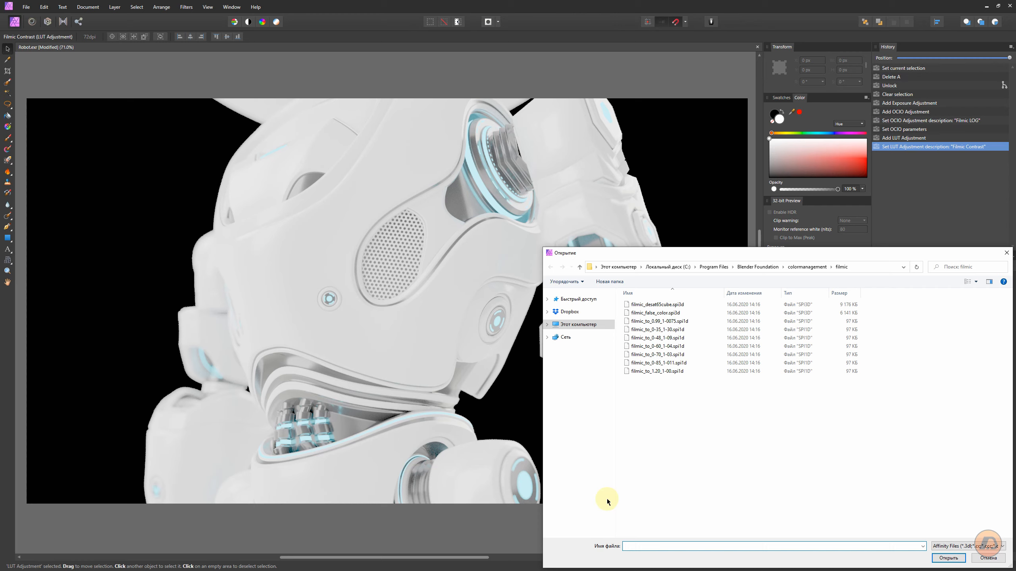
left_click_drag(663, 256, 400, 167)
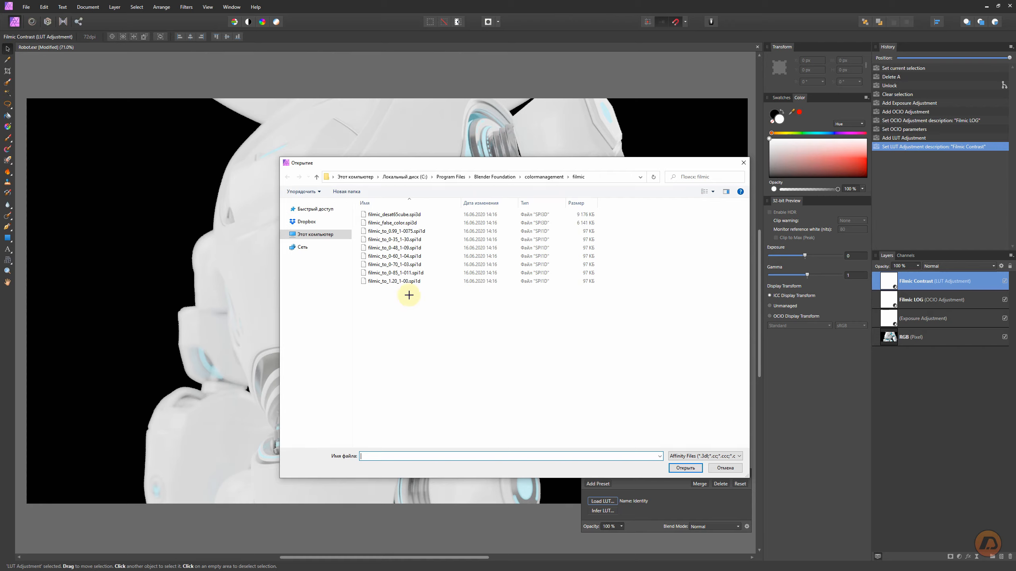
left_click_drag(358, 275, 425, 286)
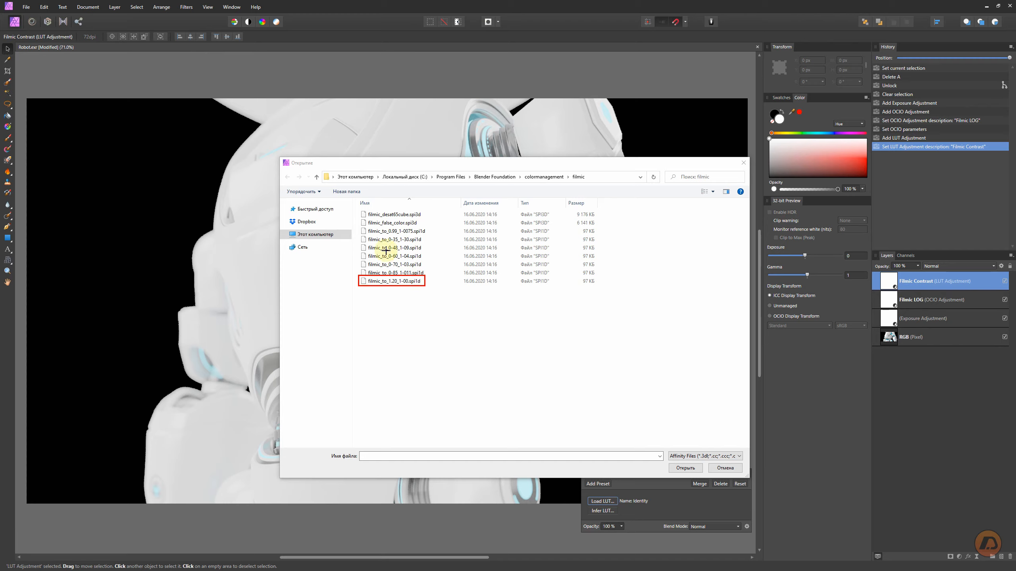
left_click_drag(356, 250, 364, 252)
left_click_drag(419, 258, 426, 262)
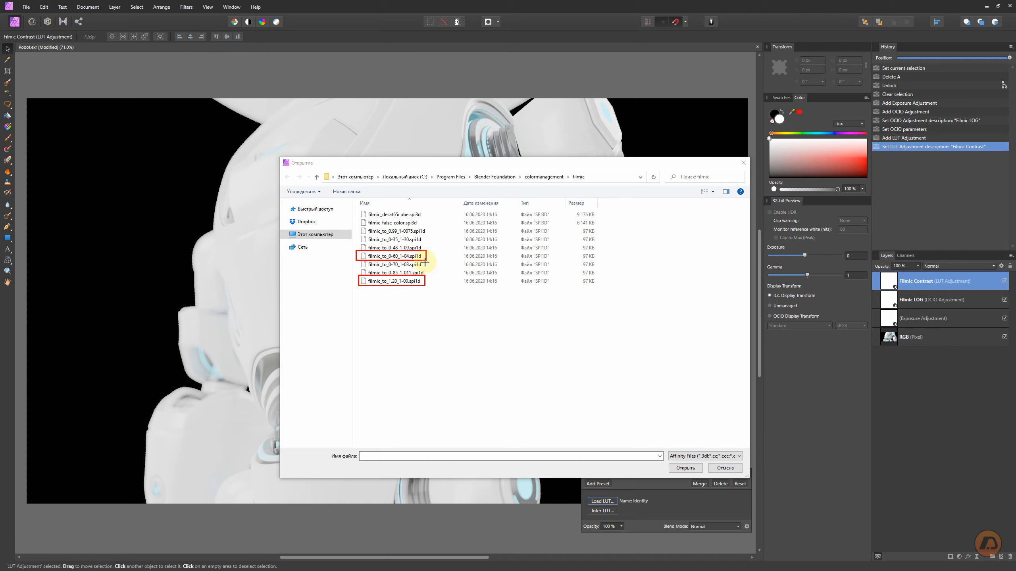
left_click(402, 256)
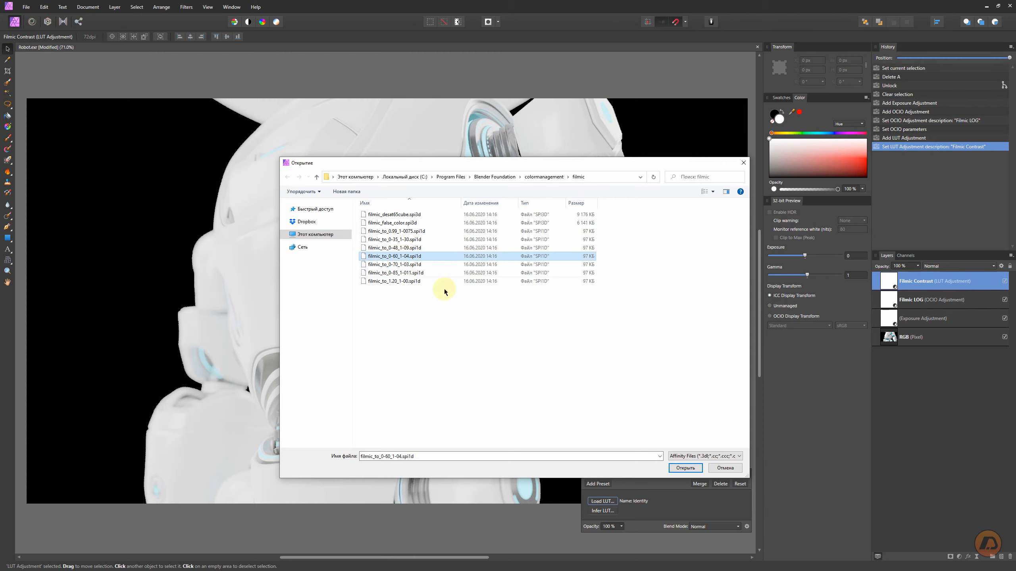
left_click(685, 468)
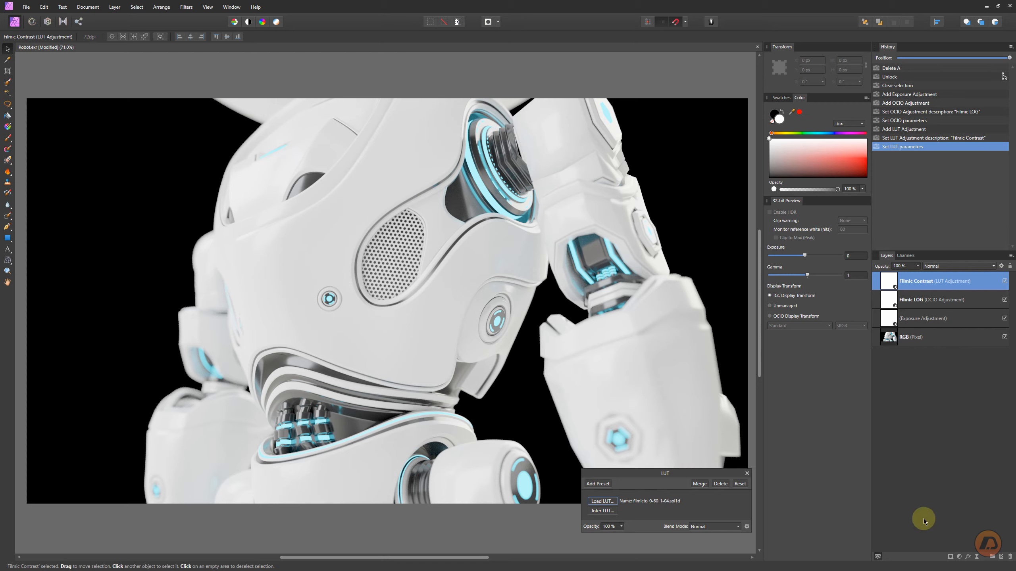
- Add another OCIO adjustment layer and rename it SRGB
left_click(961, 558)
left_click(944, 536)
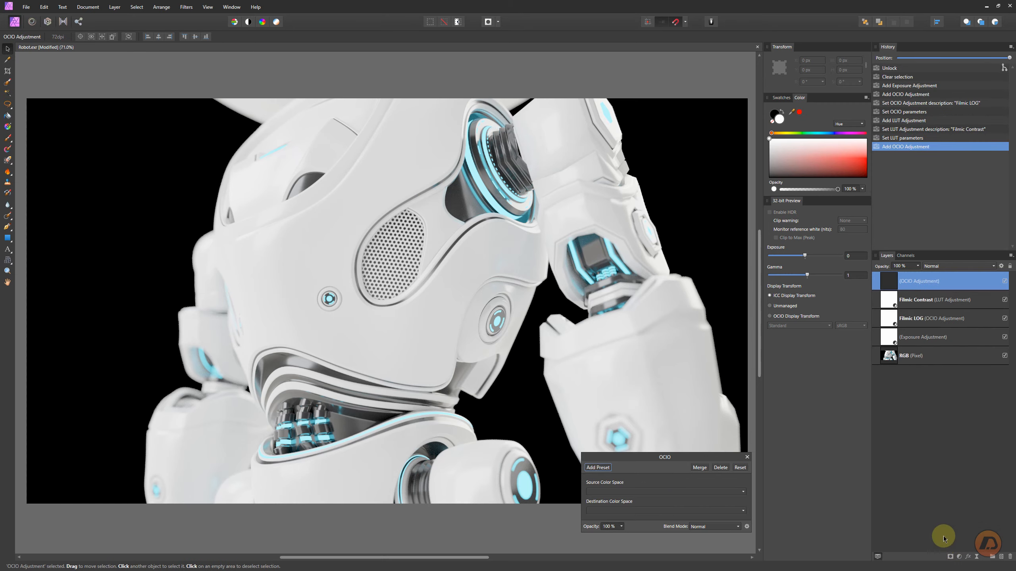
double_click(914, 285)
type("SRGB")
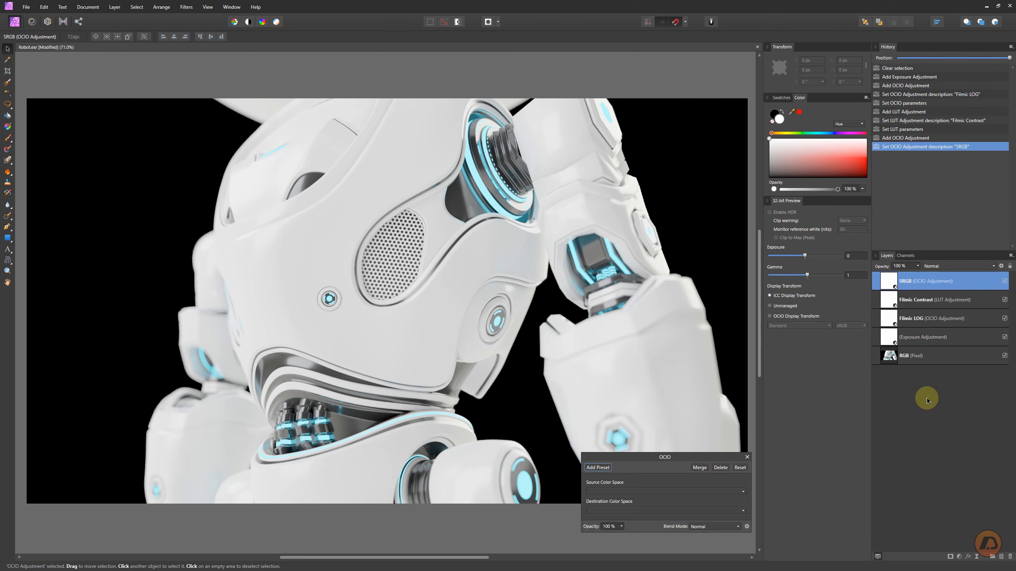
- Set the SRGB OCIO adjustment's source color space to sRGB and destination color space to Linear, then close the dialog
key("Return")
left_click(619, 492)
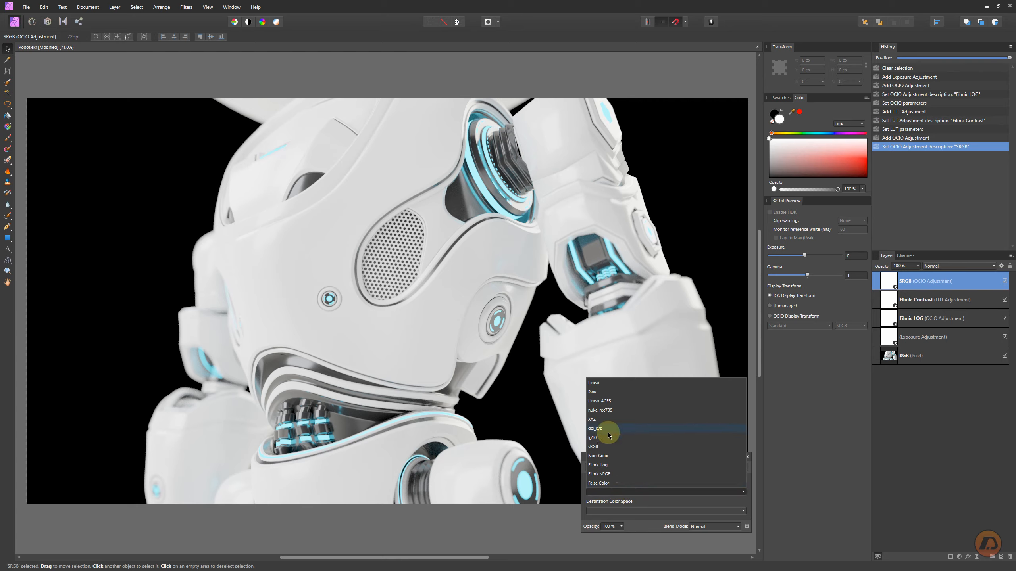
left_click(598, 446)
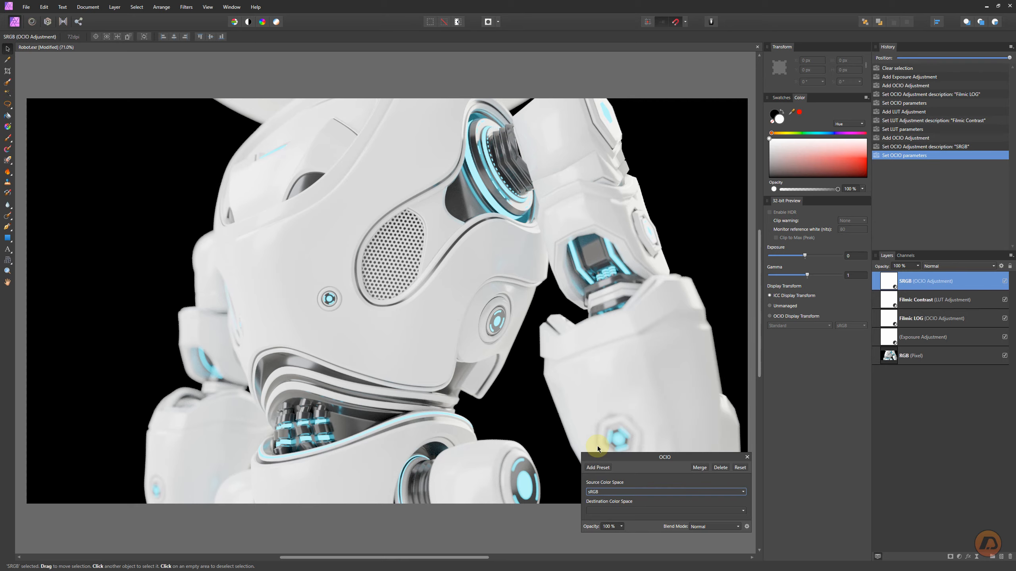
left_click(612, 510)
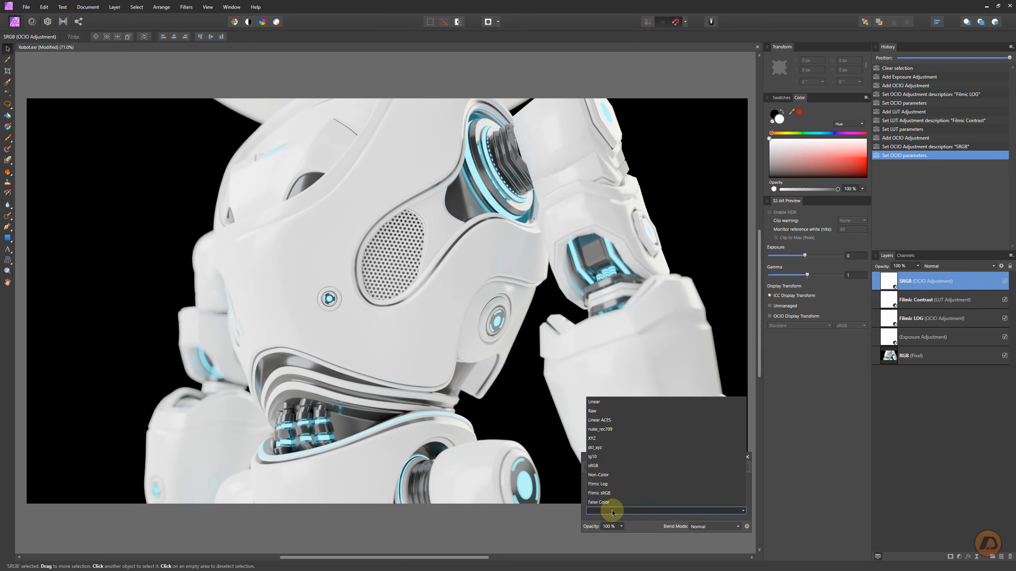
left_click(595, 403)
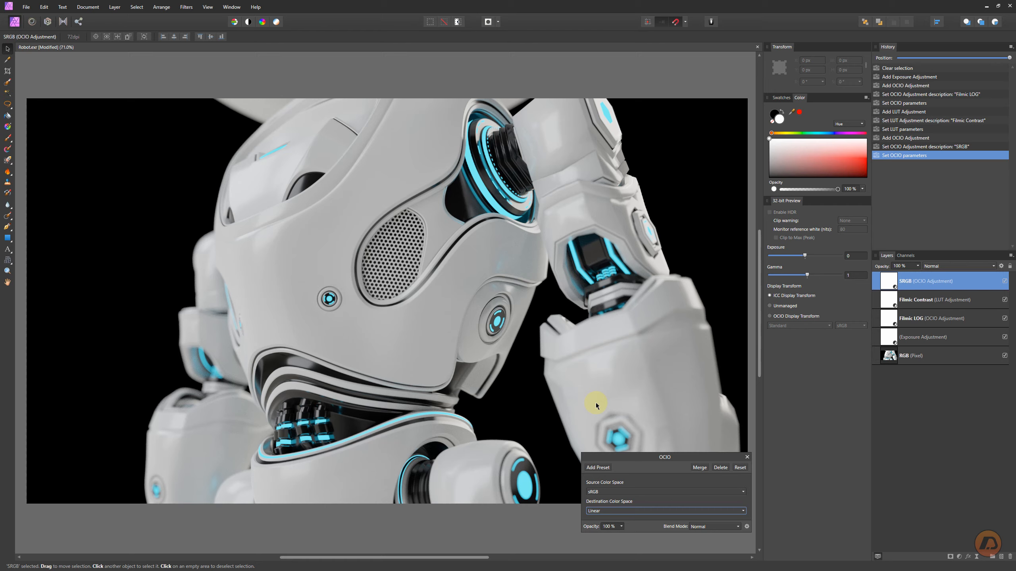
left_click(746, 457)
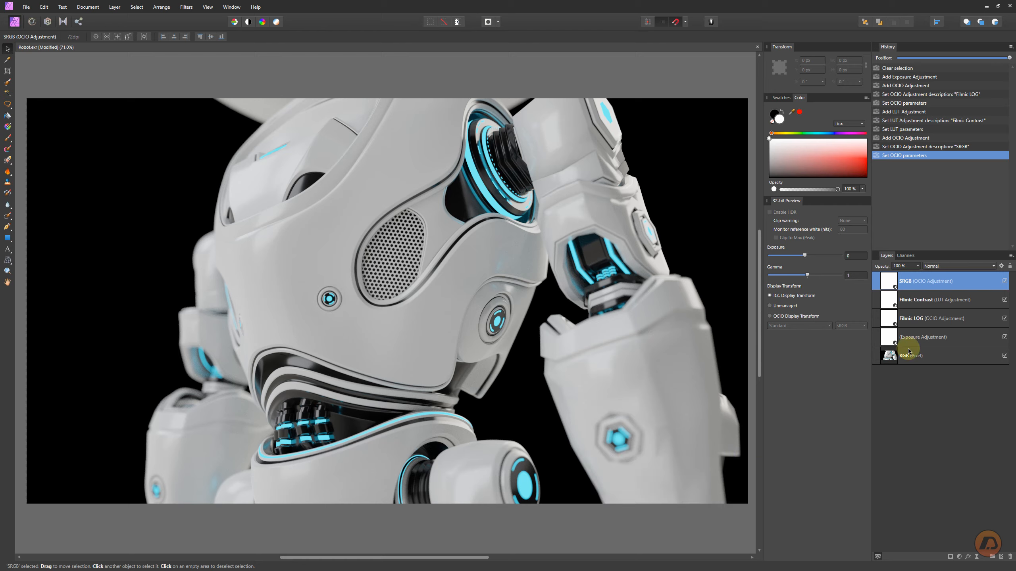
- Group the SRGB, Filmic Contrast and Filmic LOG adjustment layers and name the group Filmic
left_click(941, 320, "shift")
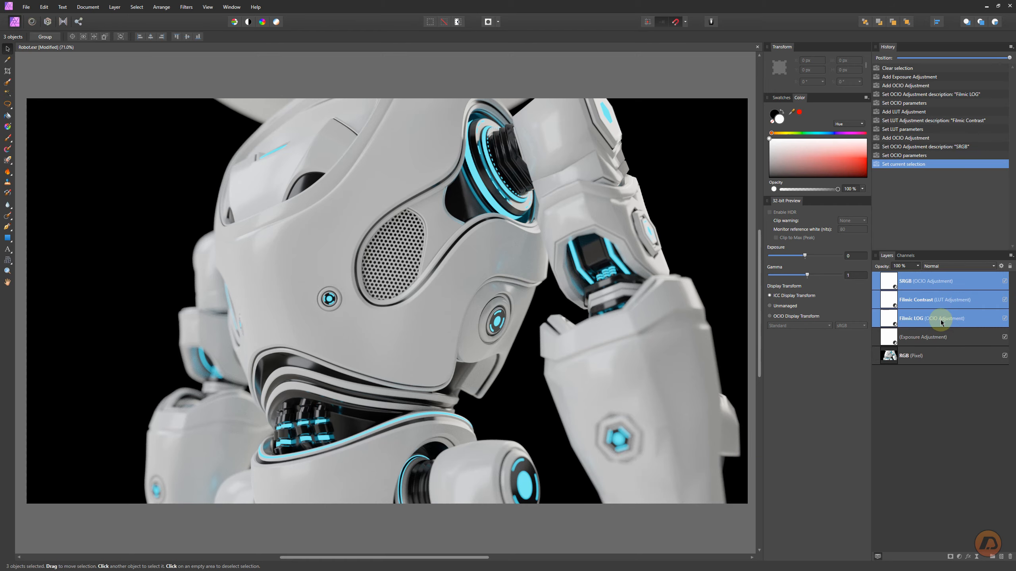
key("ctrl+g")
double_click(910, 280)
type("Filmic")
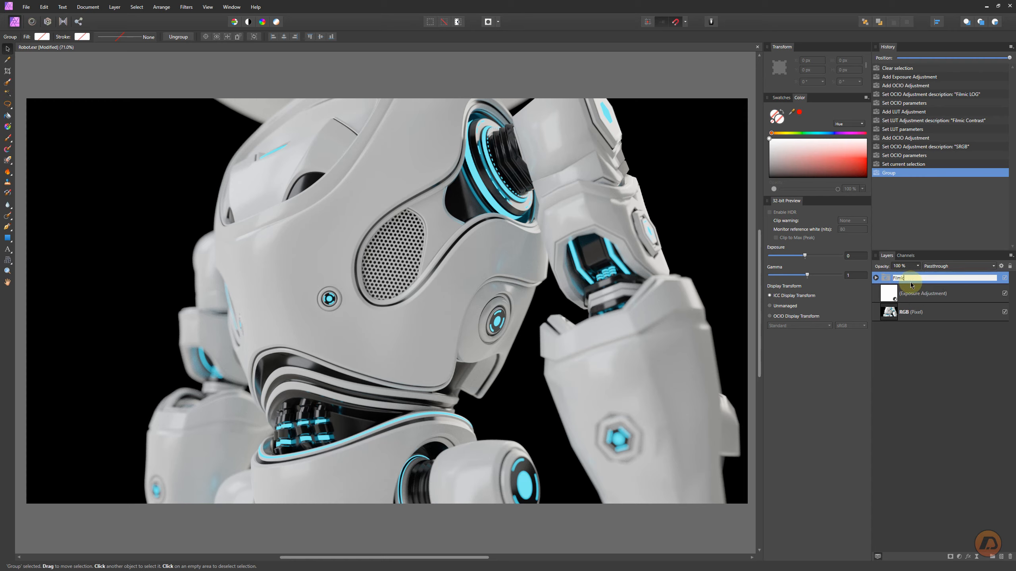
key("Return")
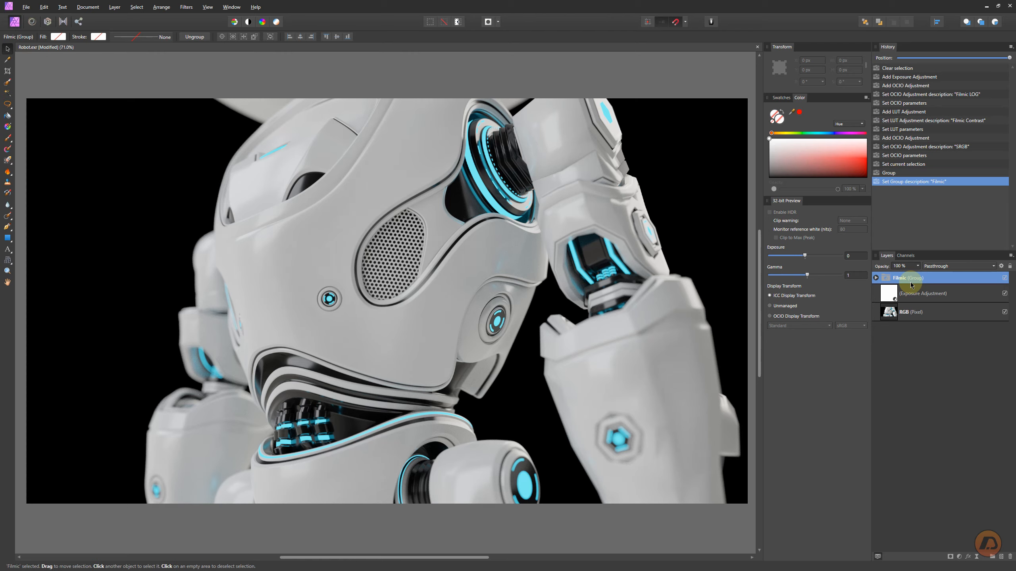
- Open the Exposure adjustment beneath the Filmic group and raise its exposure to about 2
left_click_drag(875, 284, 958, 303)
double_click(888, 295)
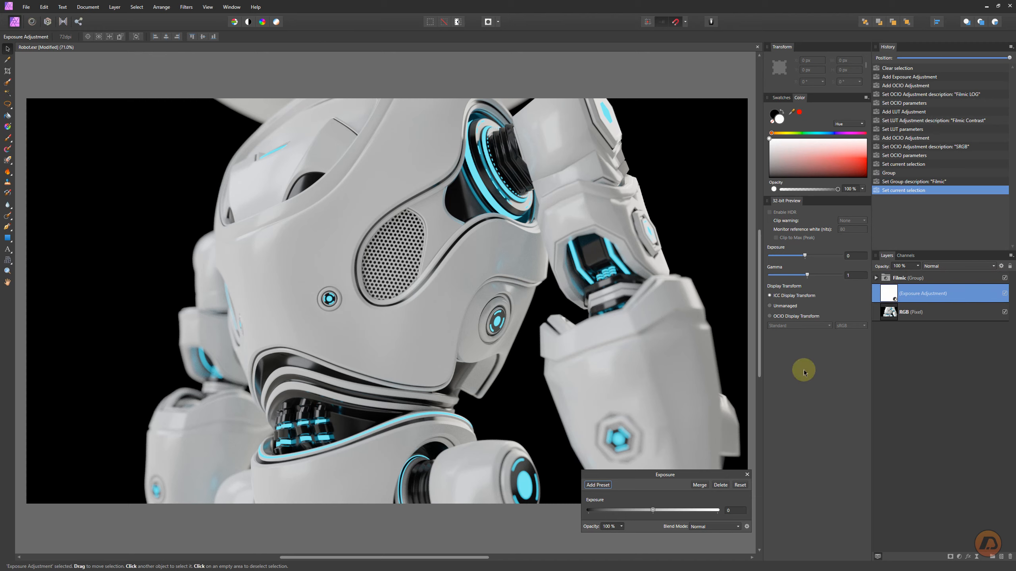
left_click_drag(654, 510, 660, 512)
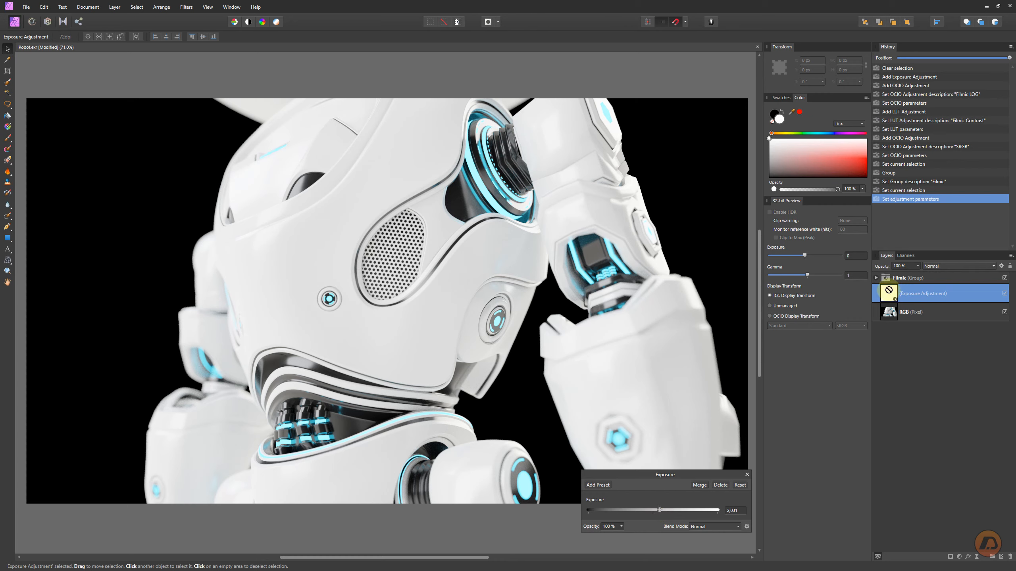
- Move the Exposure adjustment above the Filmic group to compare, then move it back beneath the group and close the dialog
left_click_drag(888, 292, 888, 275)
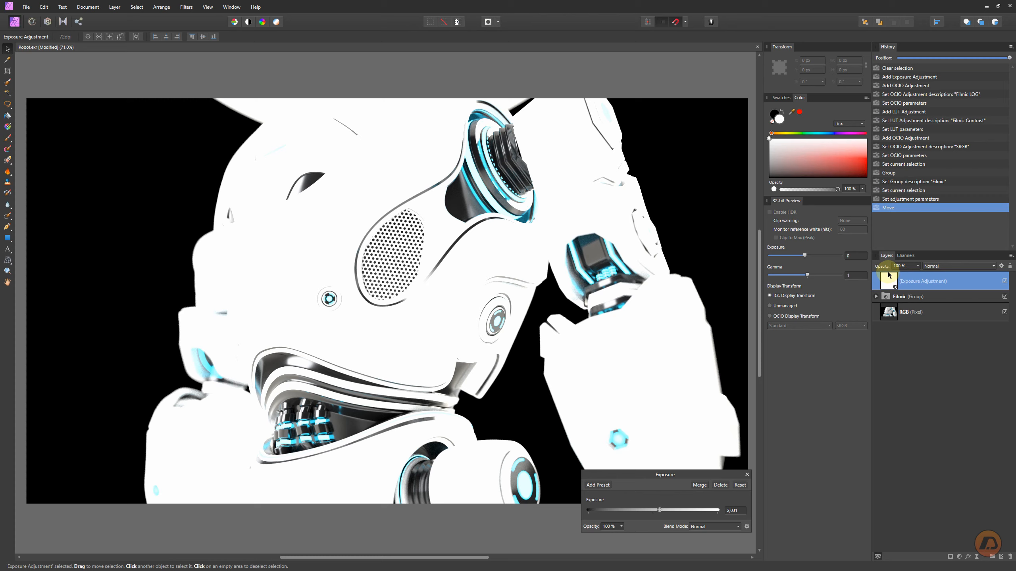
left_click_drag(887, 272, 888, 300)
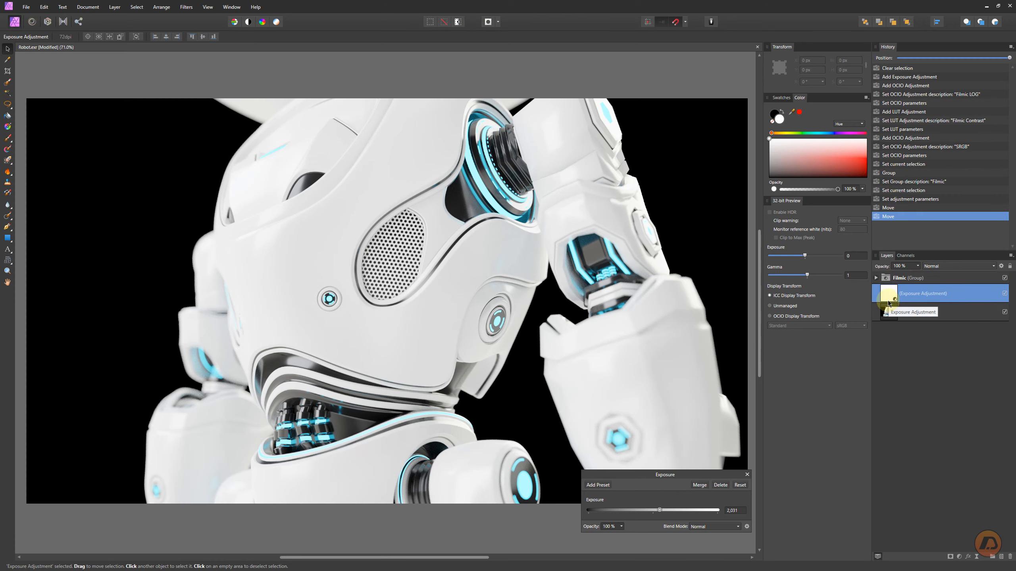
left_click(747, 475)
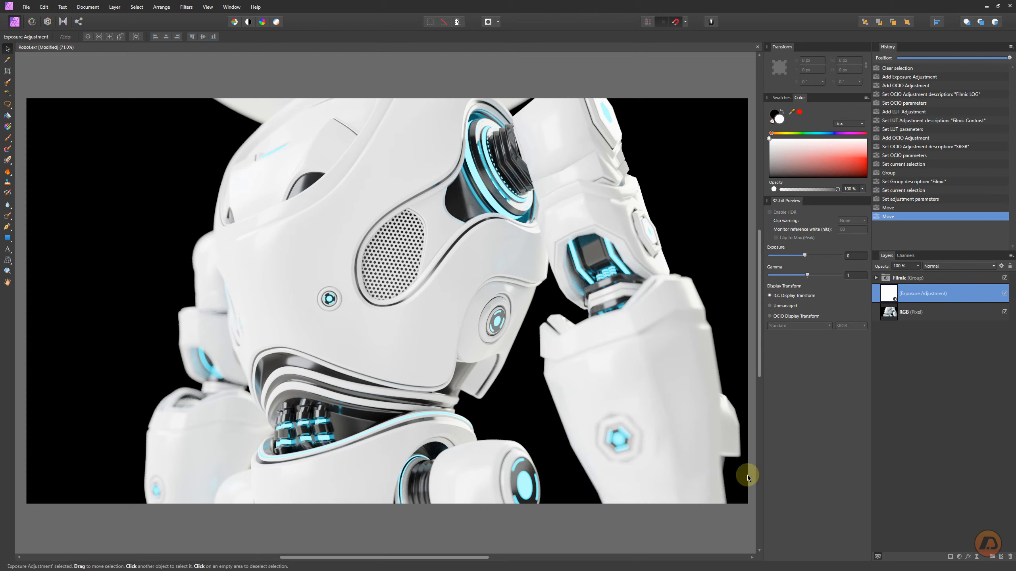